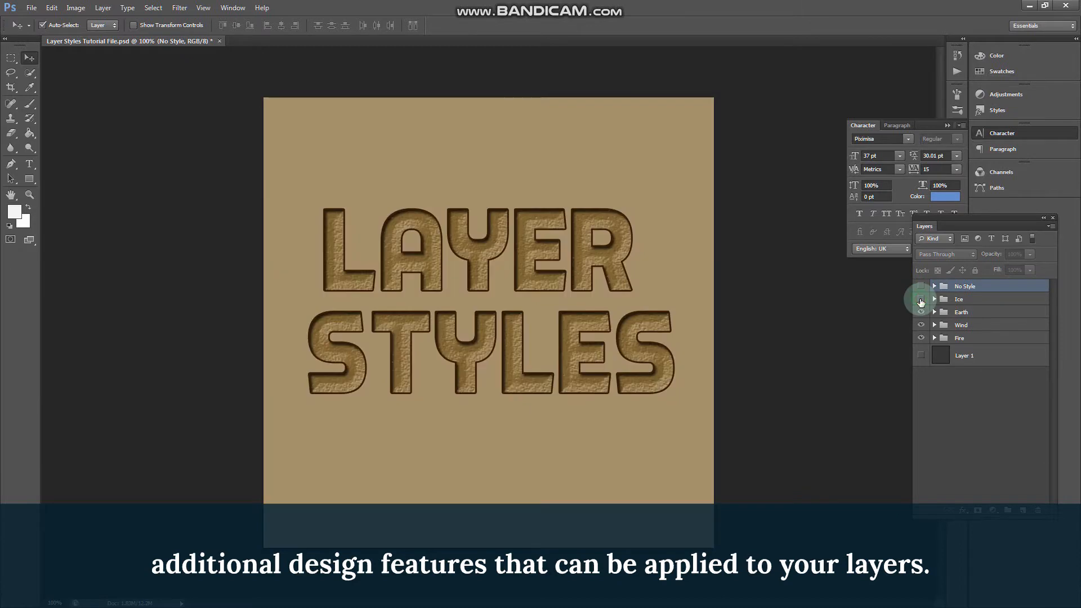
# Hide the Earth and Wind groups one after another to view the differently styled versions of the text
pyautogui.click(922, 313)
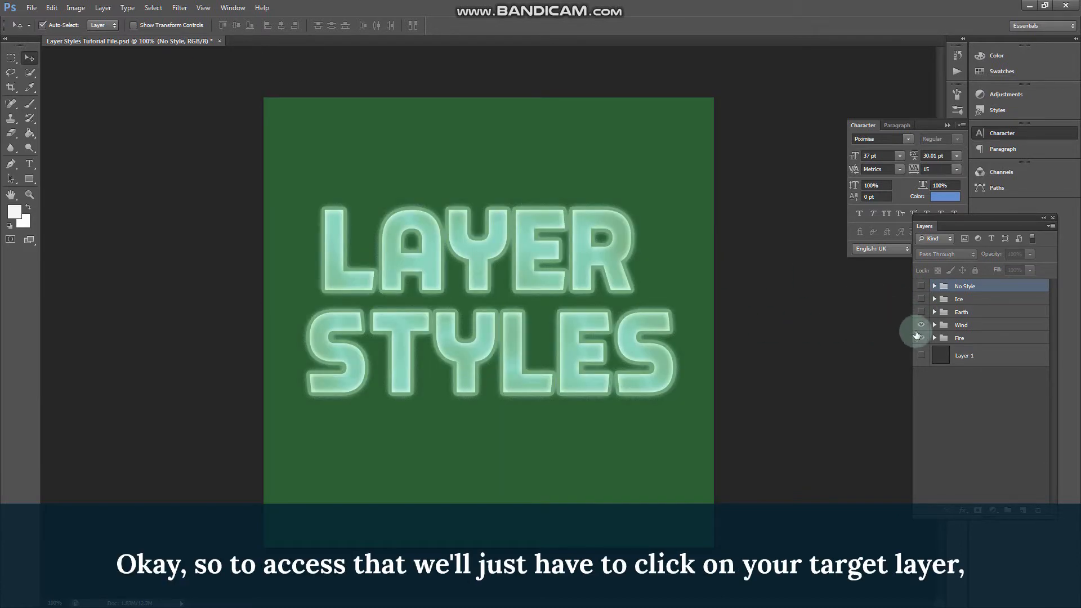
pyautogui.click(922, 325)
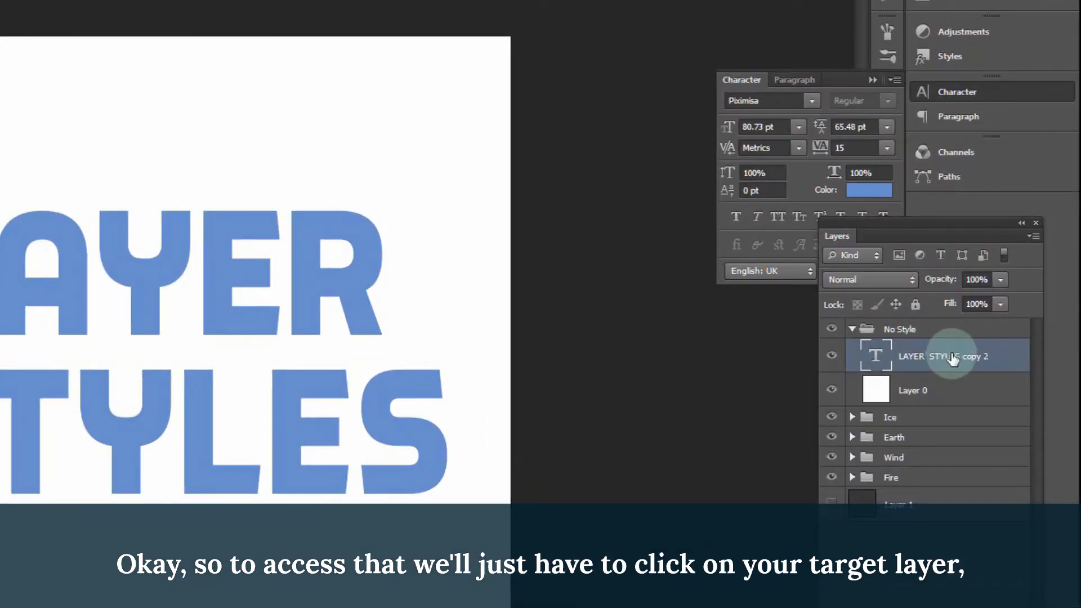
# Open the blending options of the LAYER STYLES copy 2 text layer and add Drop Shadow, Gradient Overlay and Stroke effects
pyautogui.click(997, 302)
pyautogui.rightClick(933, 346)
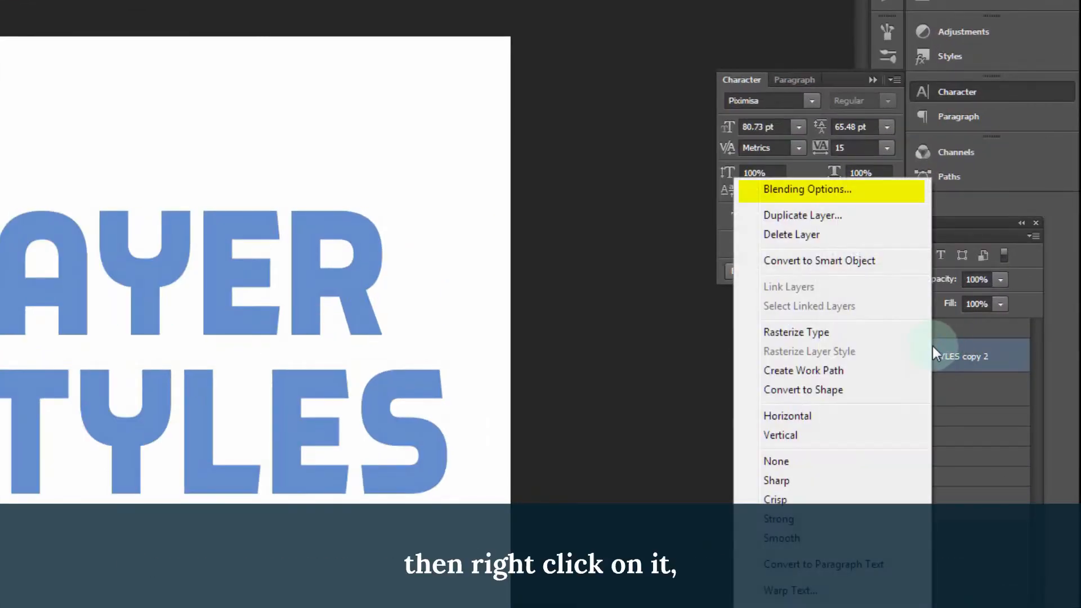
pyautogui.click(811, 191)
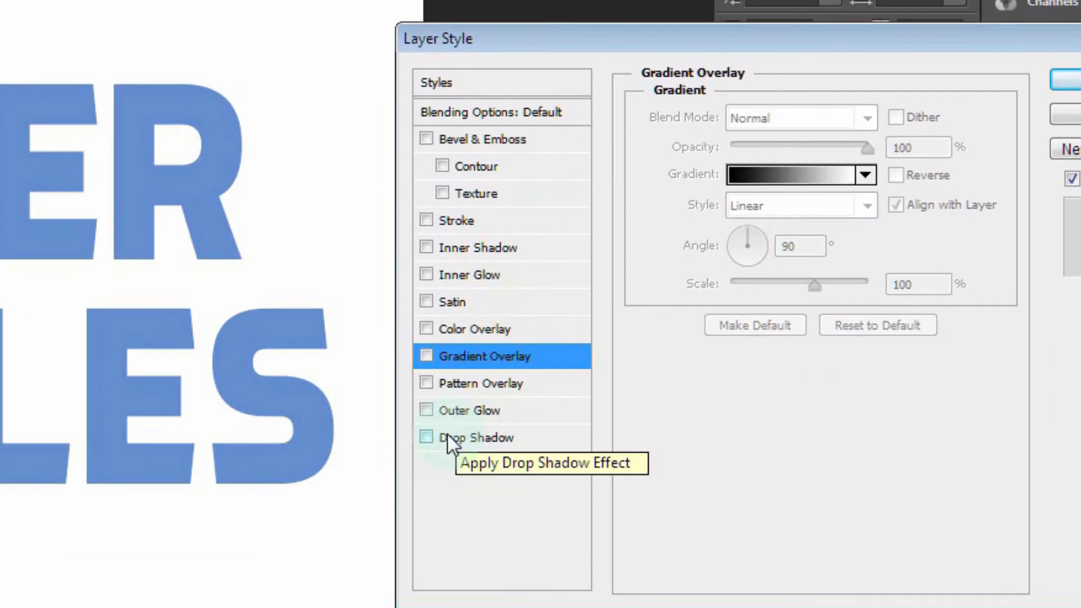
pyautogui.click(529, 463)
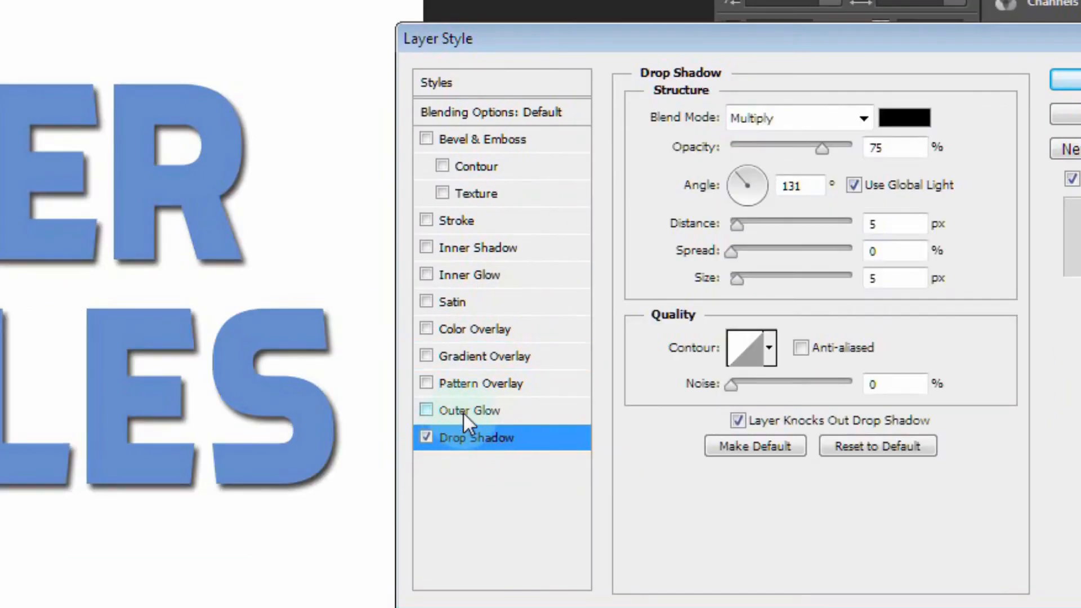
pyautogui.click(480, 354)
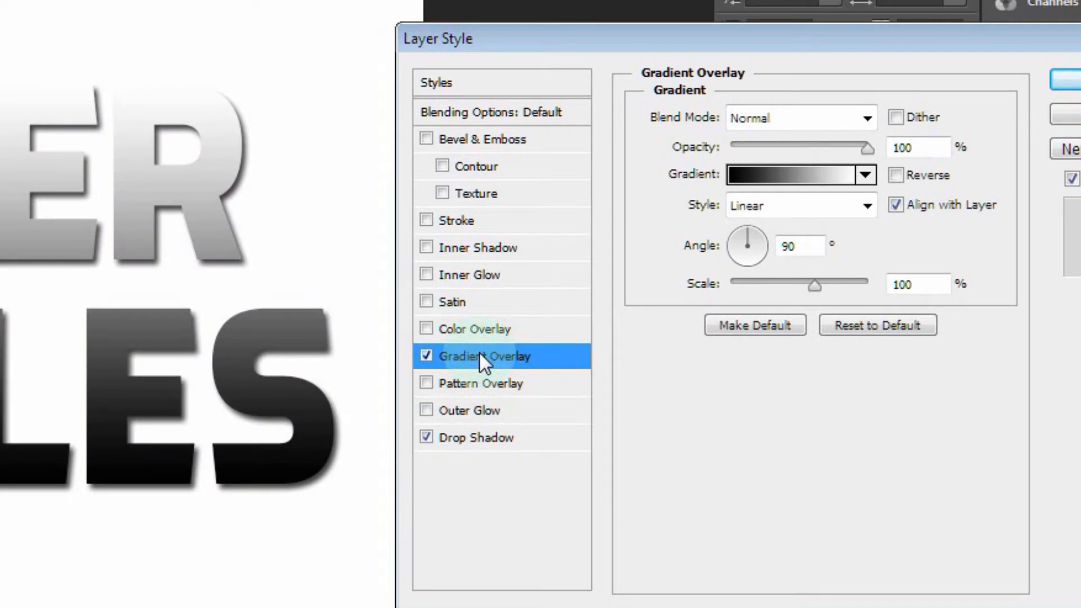
pyautogui.click(454, 219)
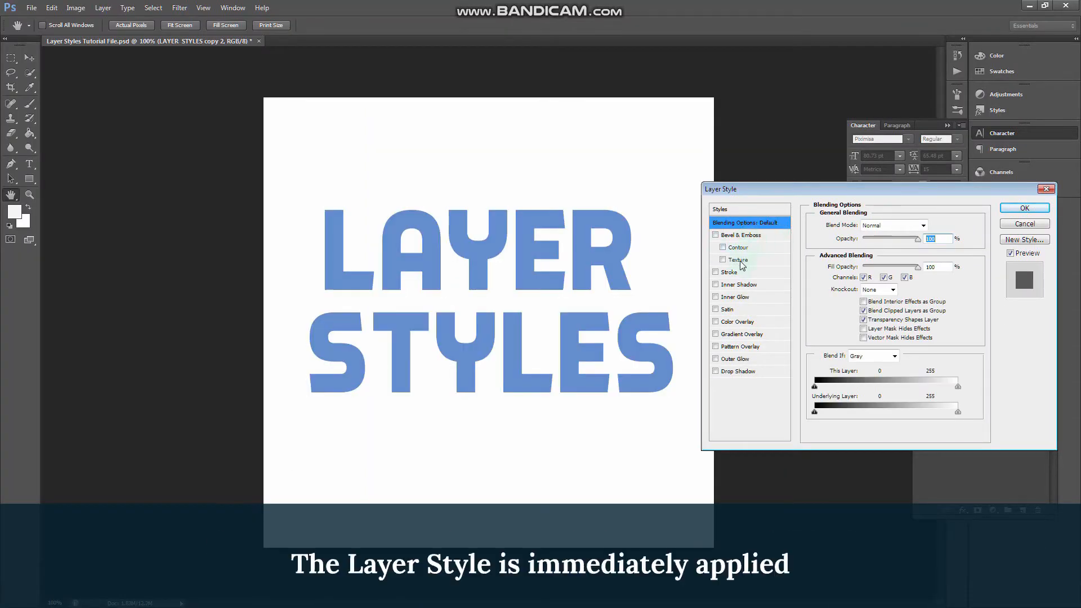
# Try the Stroke effect on the text and switch it off, and apply Inner Shadow and Gradient Overlay instead
pyautogui.click(728, 273)
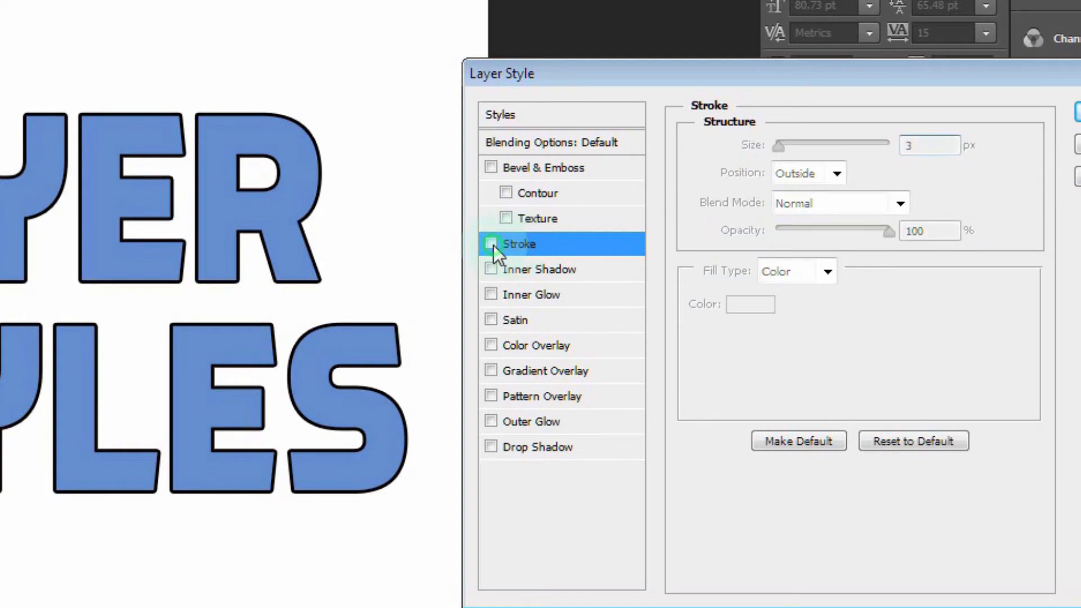
pyautogui.click(491, 243)
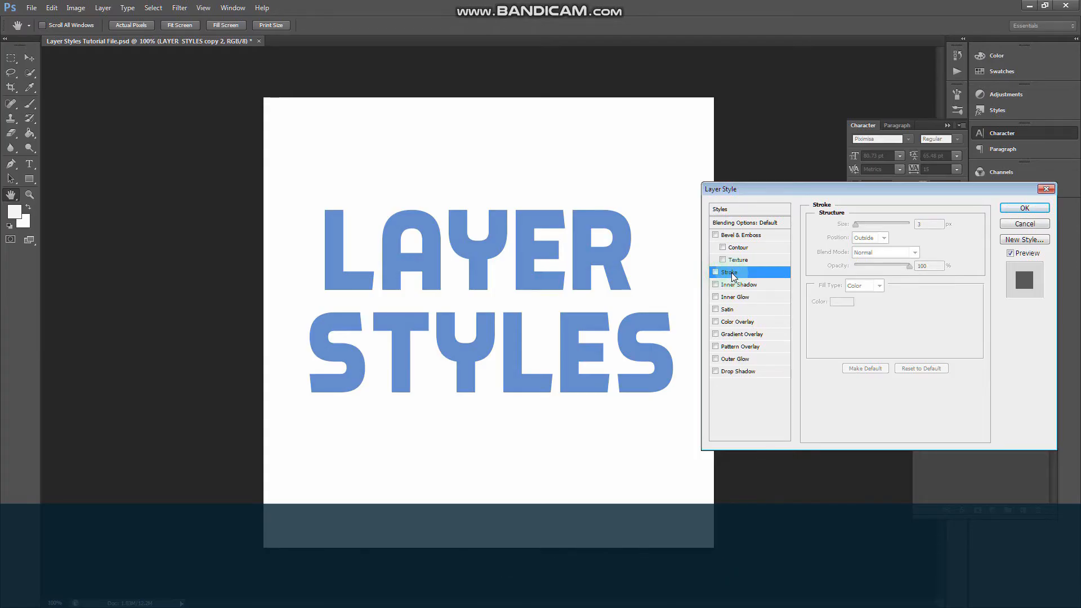
pyautogui.click(745, 222)
pyautogui.moveTo(795, 186)
pyautogui.mouseDown()
pyautogui.moveTo(576, 191)
pyautogui.moveTo(519, 158)
pyautogui.moveTo(802, 39)
pyautogui.moveTo(771, 192)
pyautogui.moveTo(770, 324)
pyautogui.mouseUp()
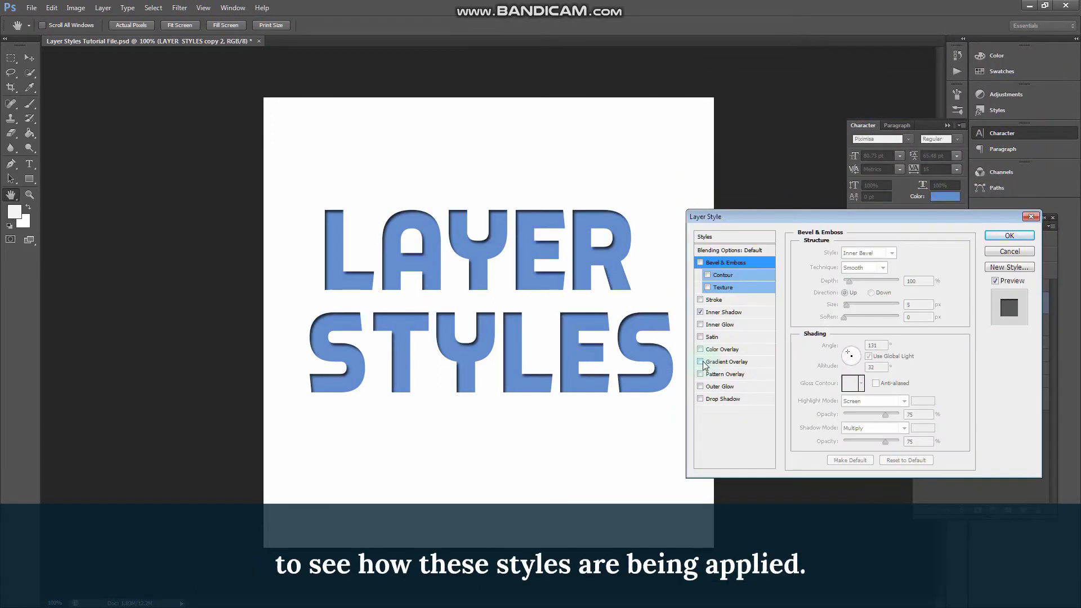
pyautogui.click(701, 362)
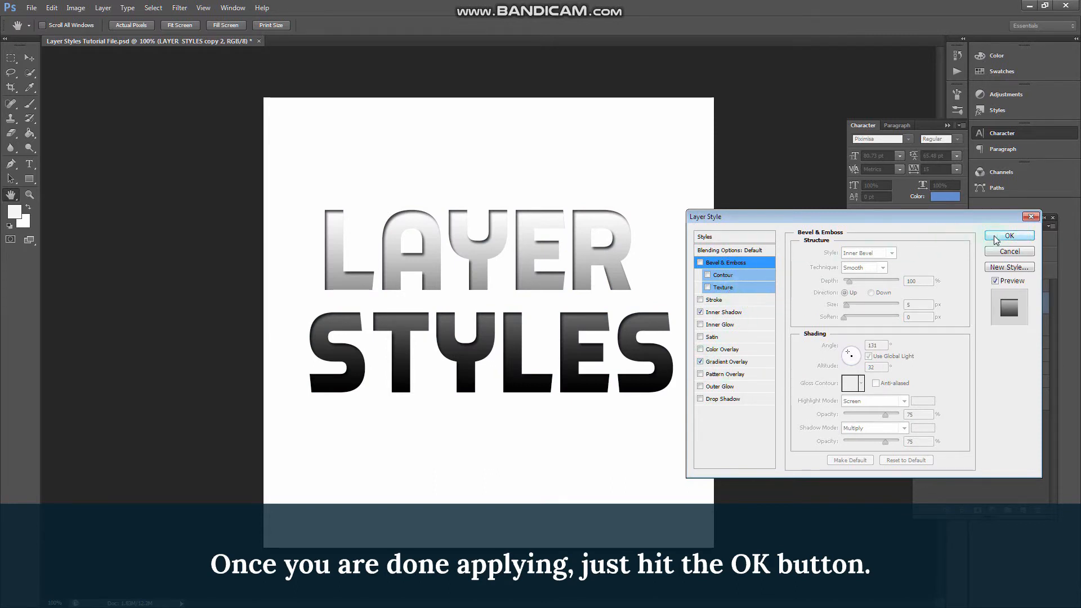
pyautogui.click(1010, 236)
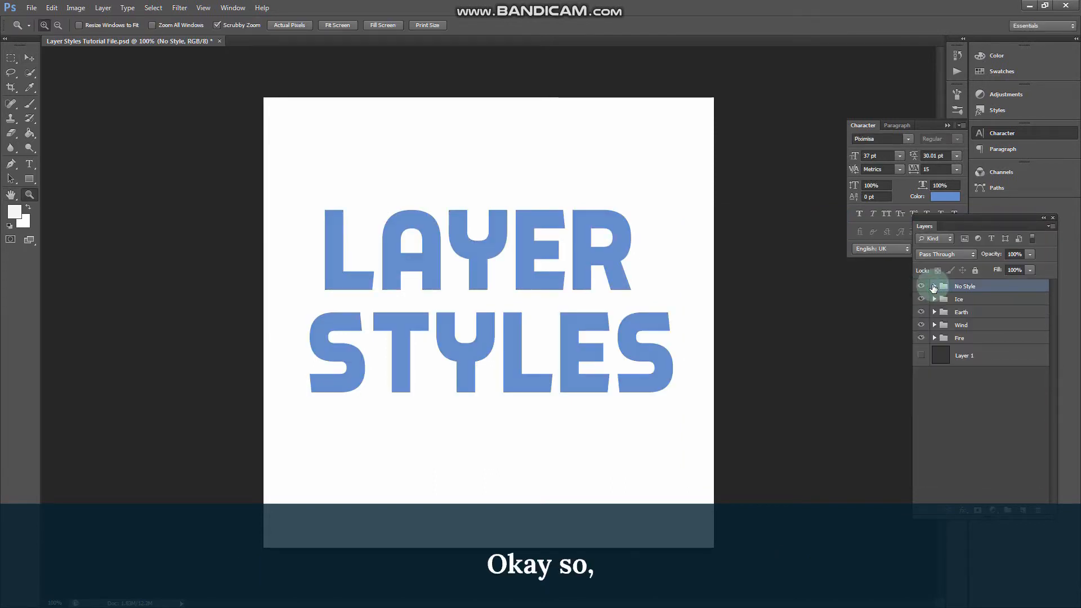
# Hide the No Style group and expand the Ice group to list the effects on its text layer
pyautogui.click(921, 286)
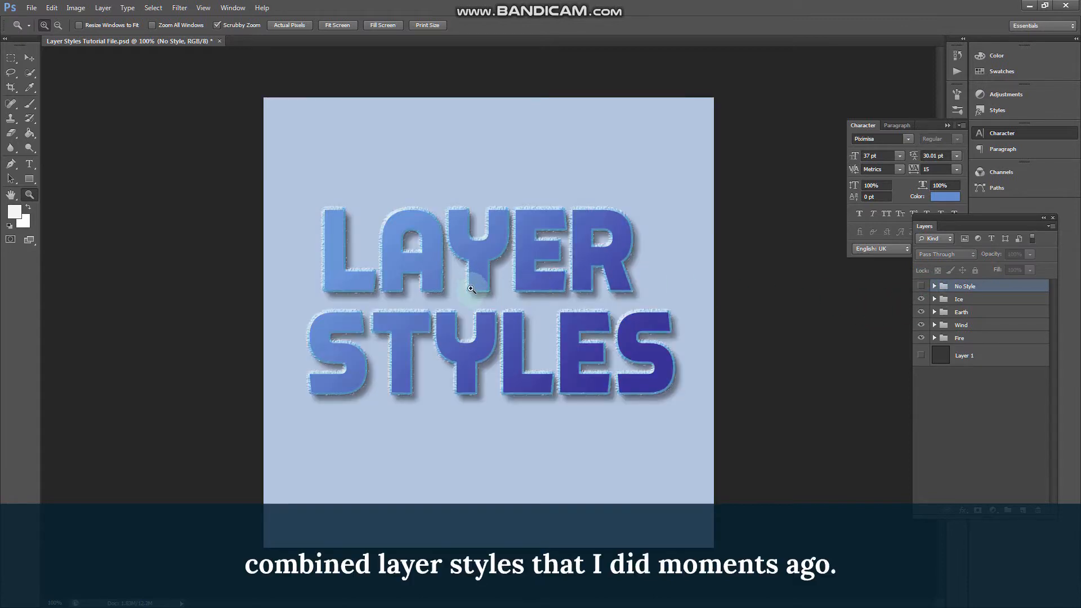
pyautogui.press('v')
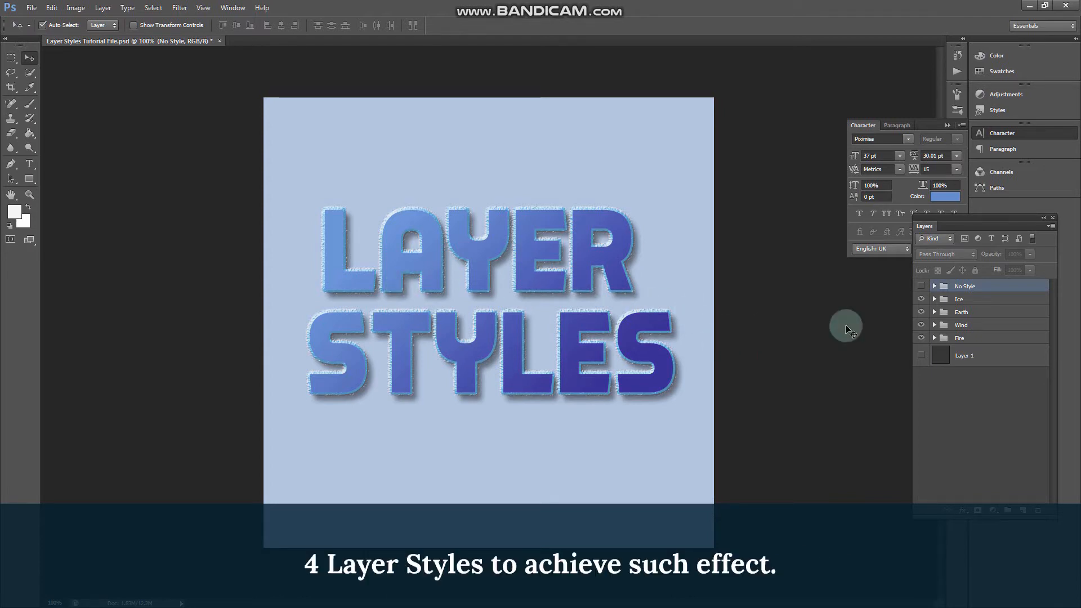
pyautogui.click(966, 299)
pyautogui.click(934, 299)
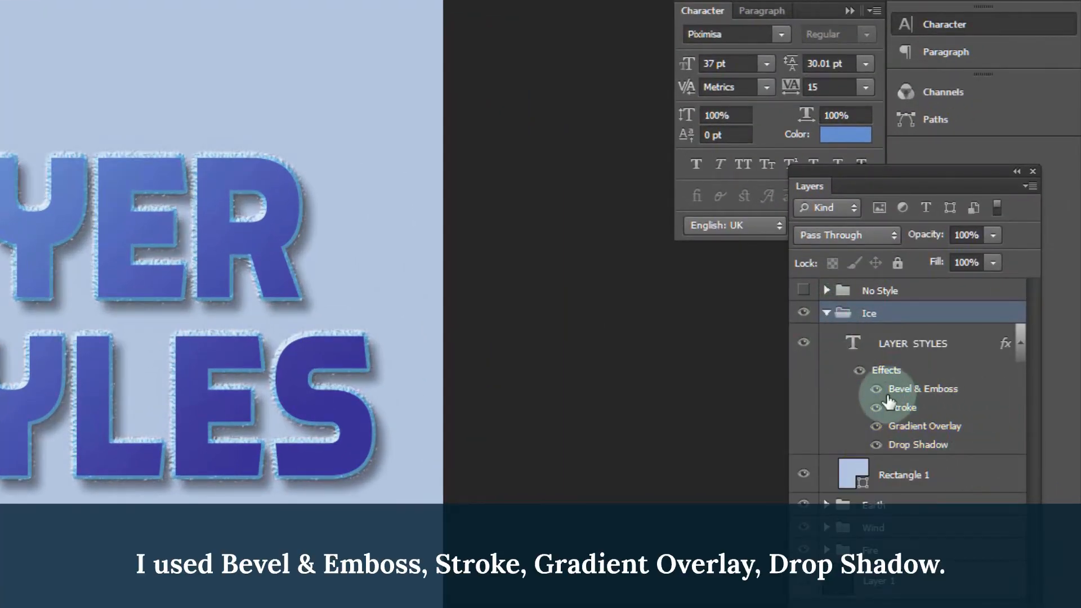
# Review the Bevel & Emboss, Stroke, Gradient Overlay and Drop Shadow settings of the Ice group's text layer
pyautogui.doubleClick(856, 401)
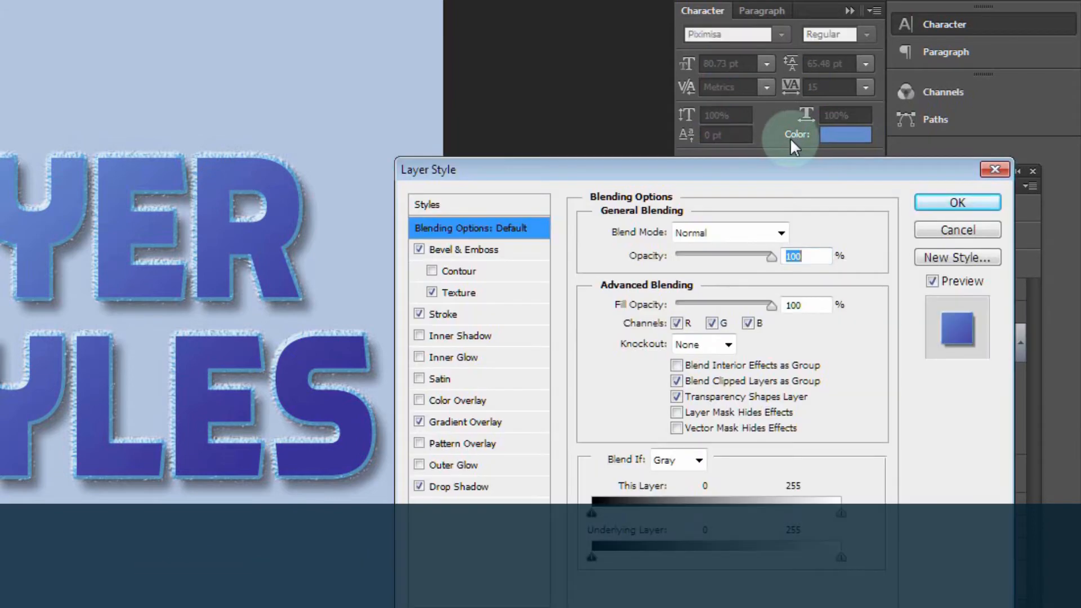
pyautogui.click(480, 250)
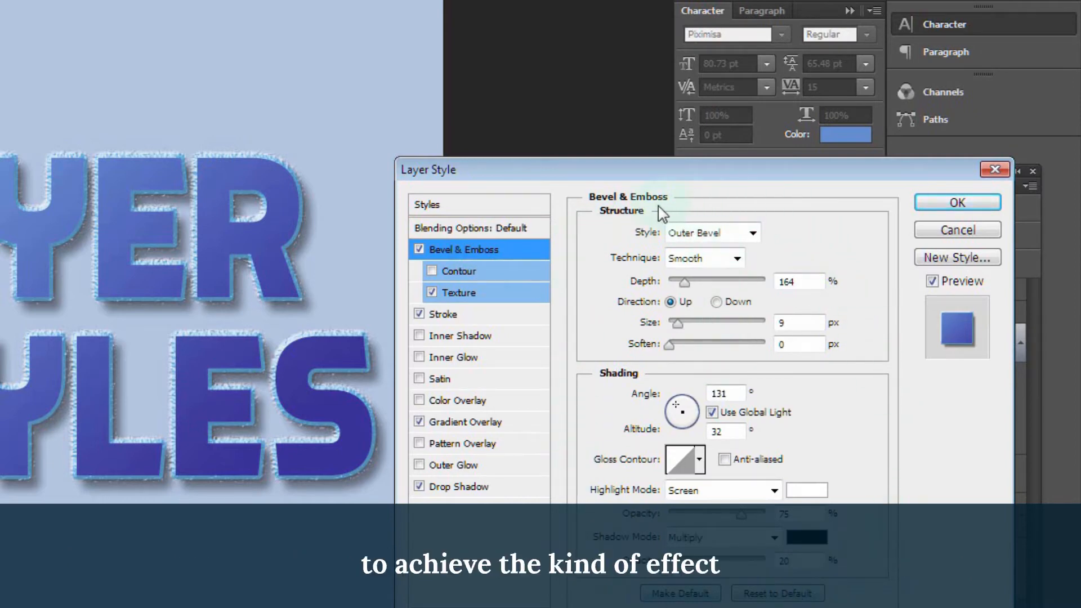
pyautogui.click(444, 324)
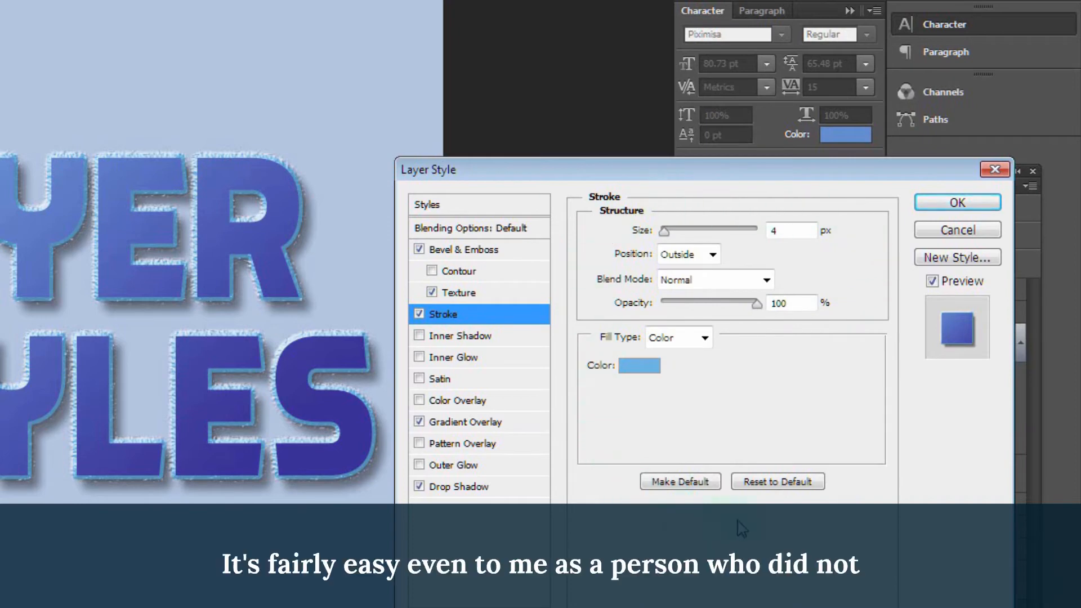
pyautogui.click(459, 423)
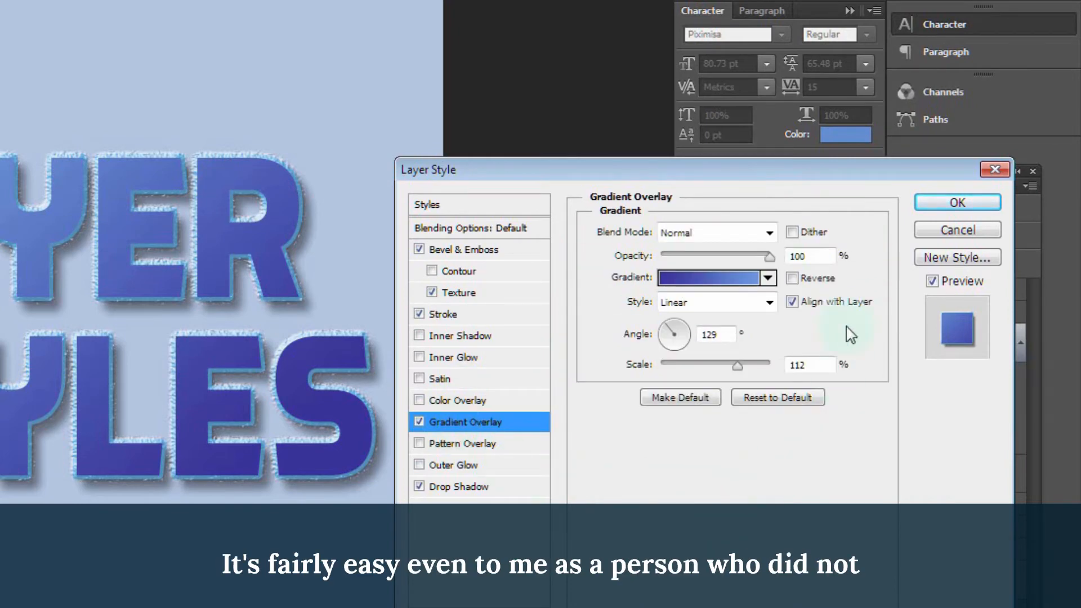
pyautogui.click(467, 490)
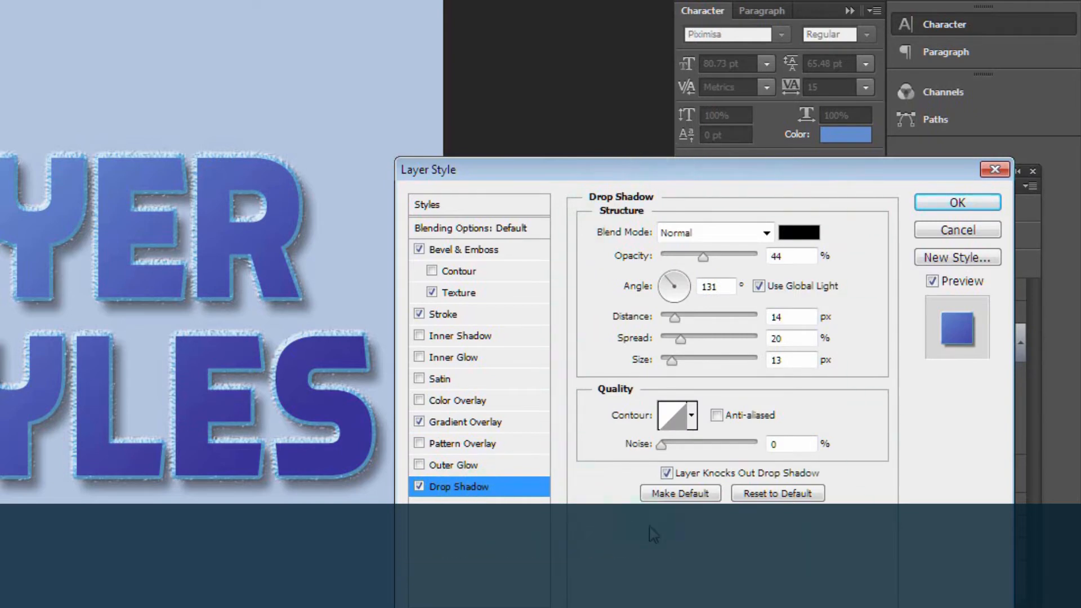
pyautogui.click(945, 203)
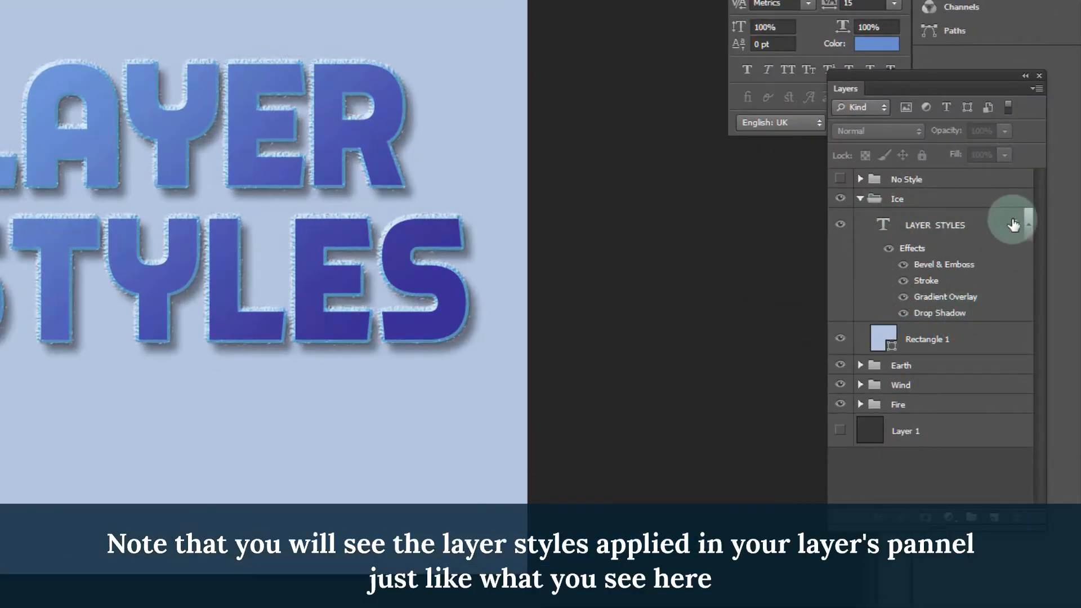
# Collapse and re-expand the effects list under the Ice group's LAYER STYLES text layer
pyautogui.click(1030, 229)
pyautogui.click(1030, 229)
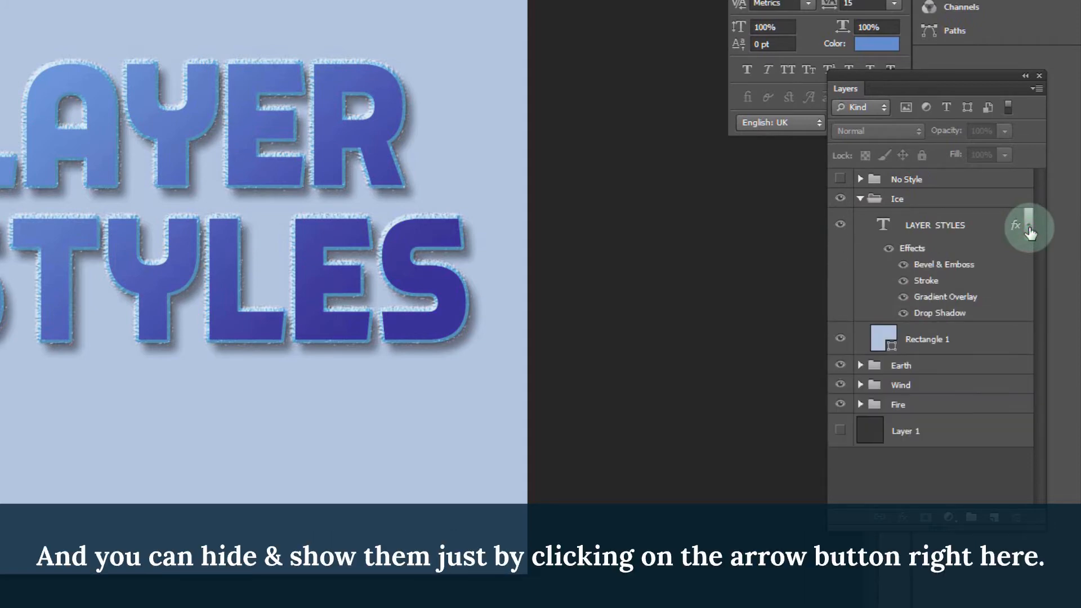
pyautogui.click(1030, 229)
pyautogui.click(1030, 230)
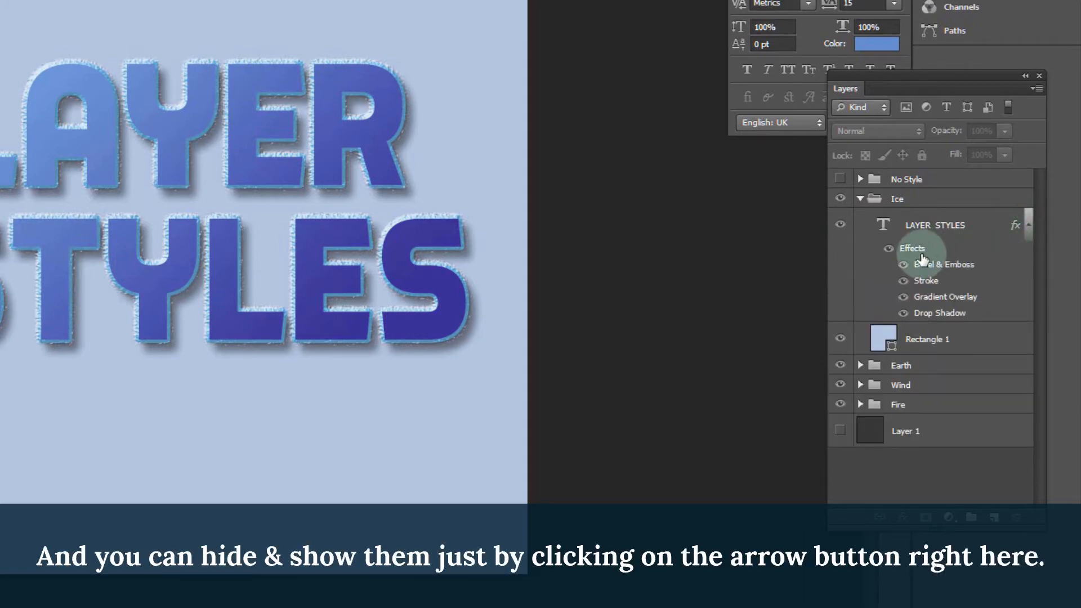
# Remove the Drop Shadow effect from the Ice group's text layer and undo the removal
pyautogui.click(930, 317)
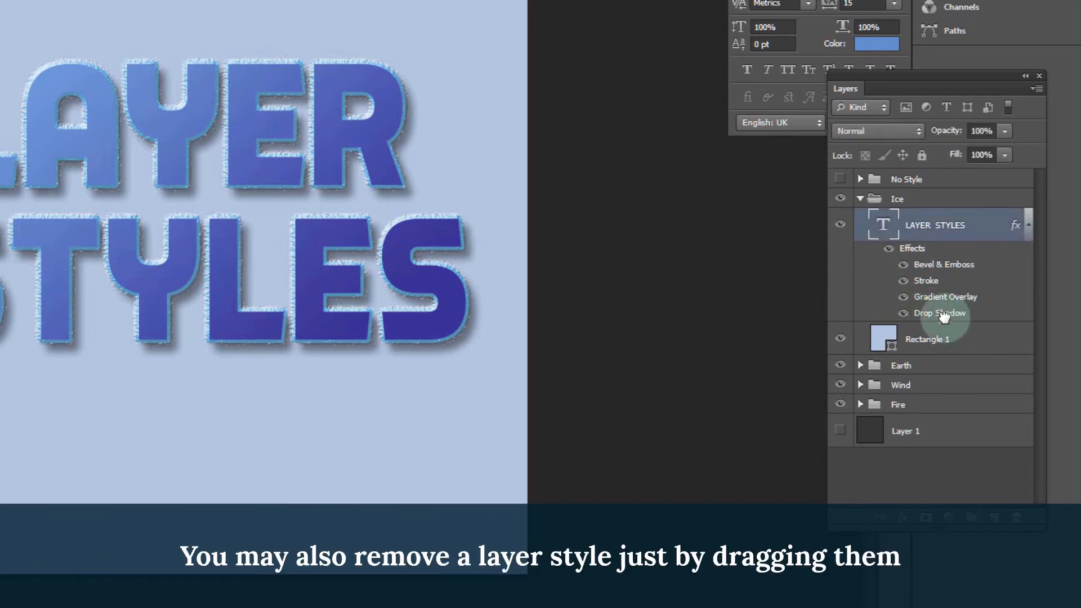
pyautogui.moveTo(930, 317); pyautogui.dragTo(988, 549)
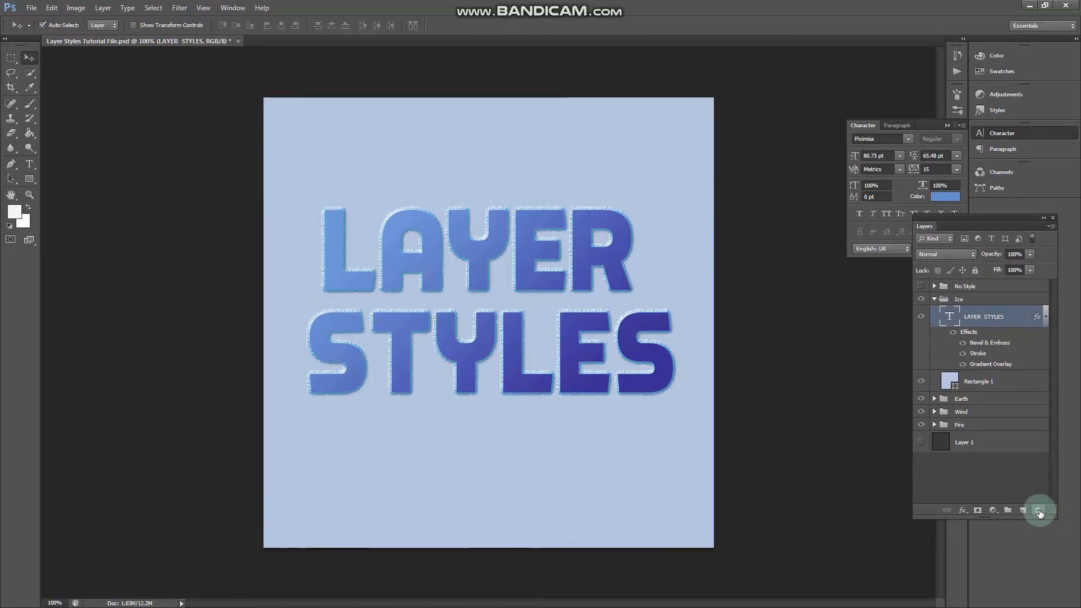
pyautogui.hotkey('ctrl', 'z')
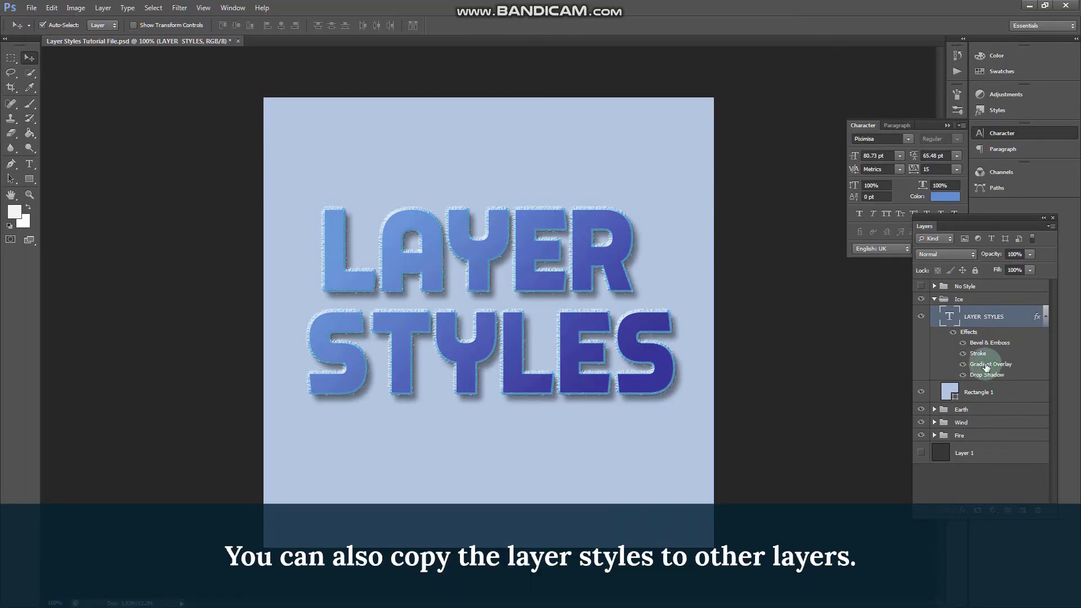
pyautogui.moveTo(986, 368); pyautogui.dragTo(1040, 486)
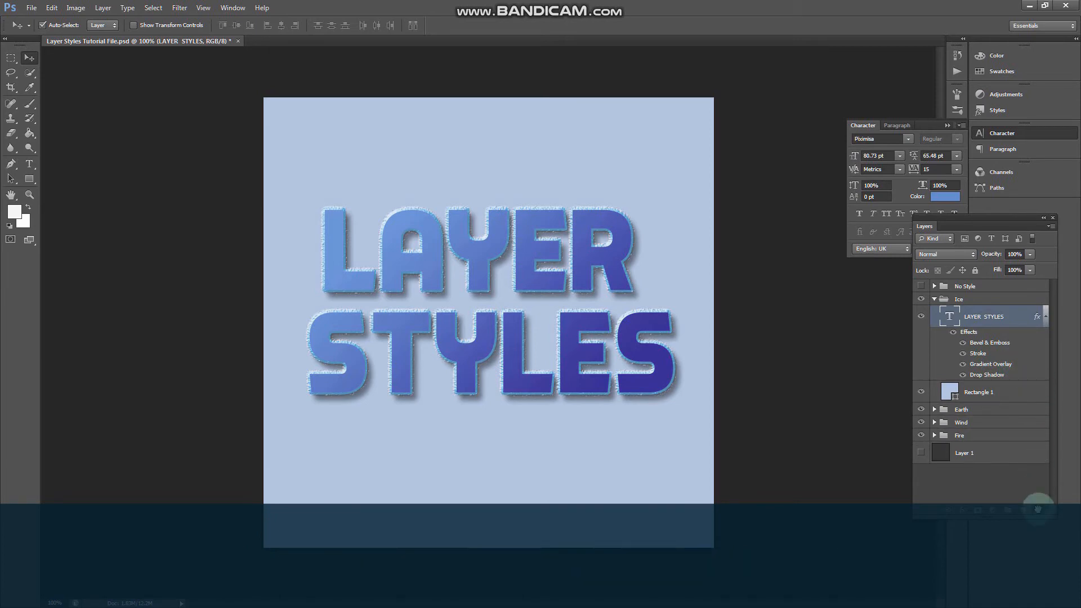
# Copy the layer style of the Ice group's LAYER STYLES text layer and collapse the group
pyautogui.rightClick(995, 320)
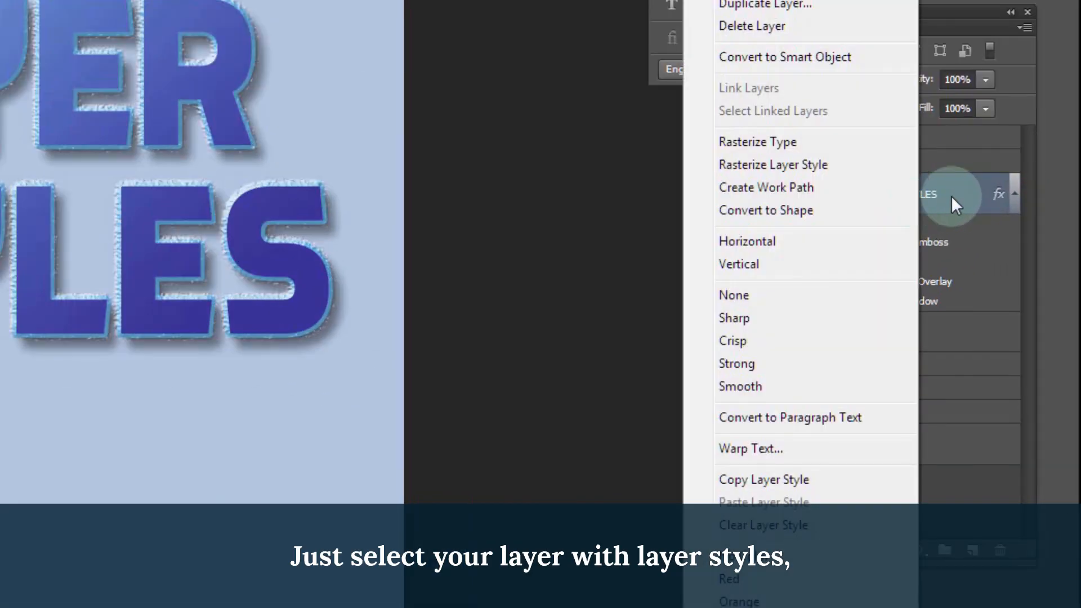
pyautogui.click(784, 481)
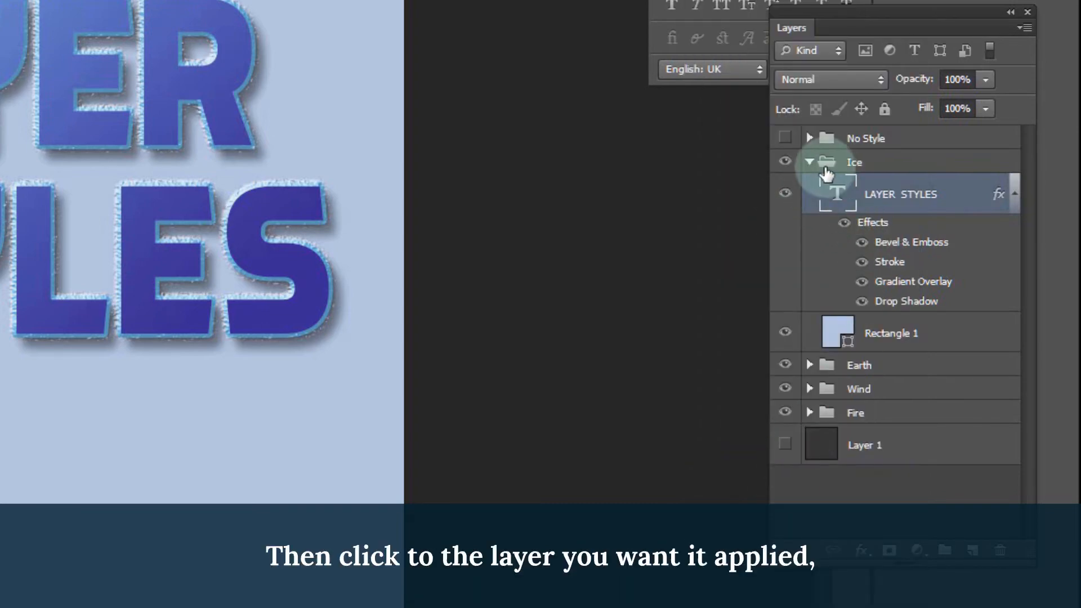
pyautogui.click(809, 162)
# Show and expand the No Style group, and paste the copied layer style onto its LAYER STYLES copy 2 text layer
pyautogui.click(783, 138)
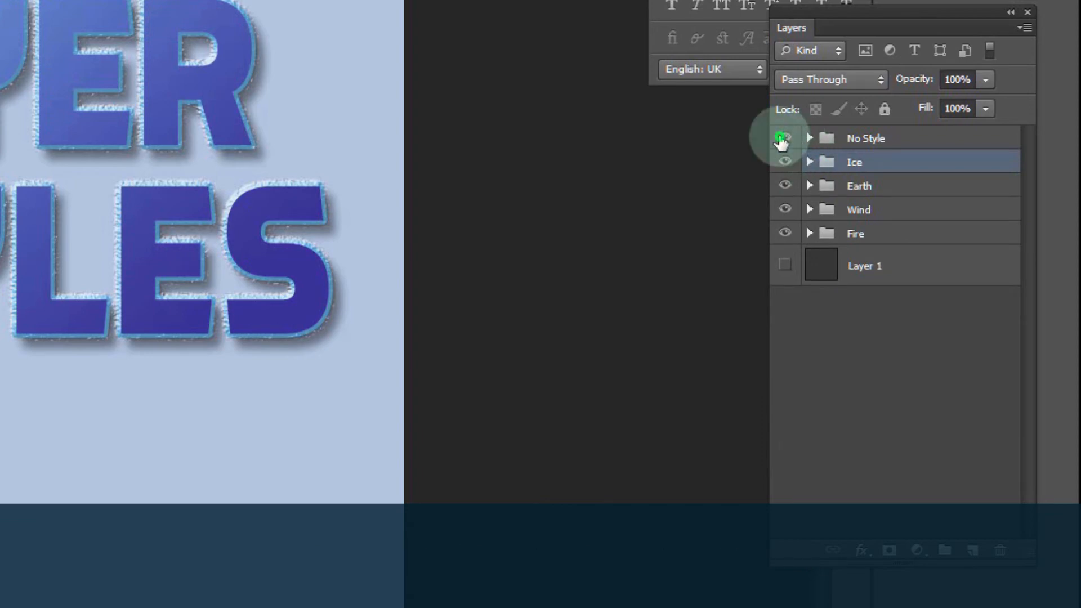
pyautogui.click(809, 138)
pyautogui.click(912, 172)
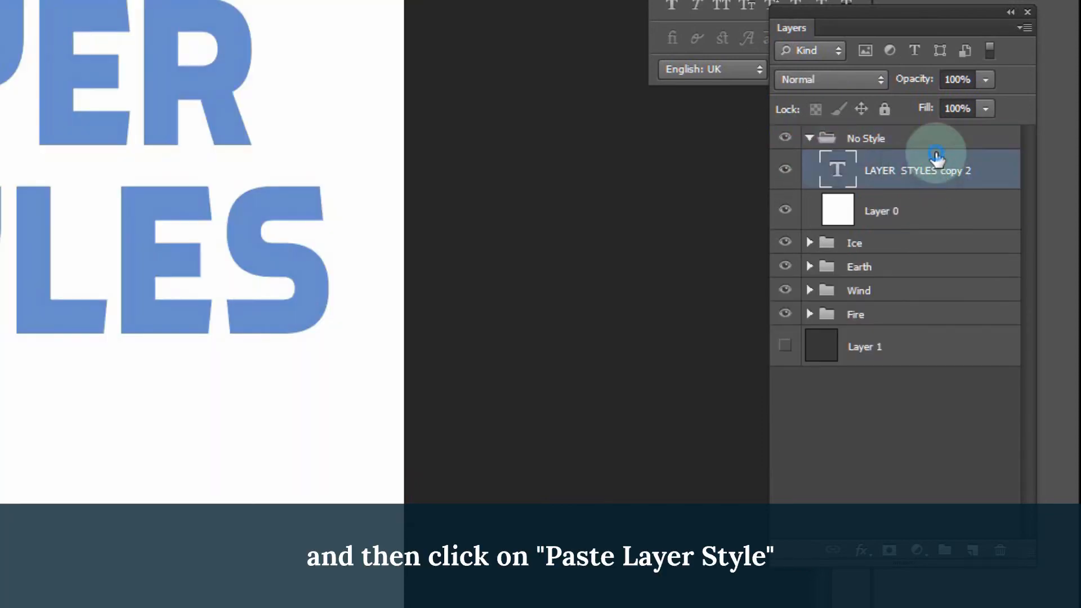
pyautogui.rightClick(936, 160)
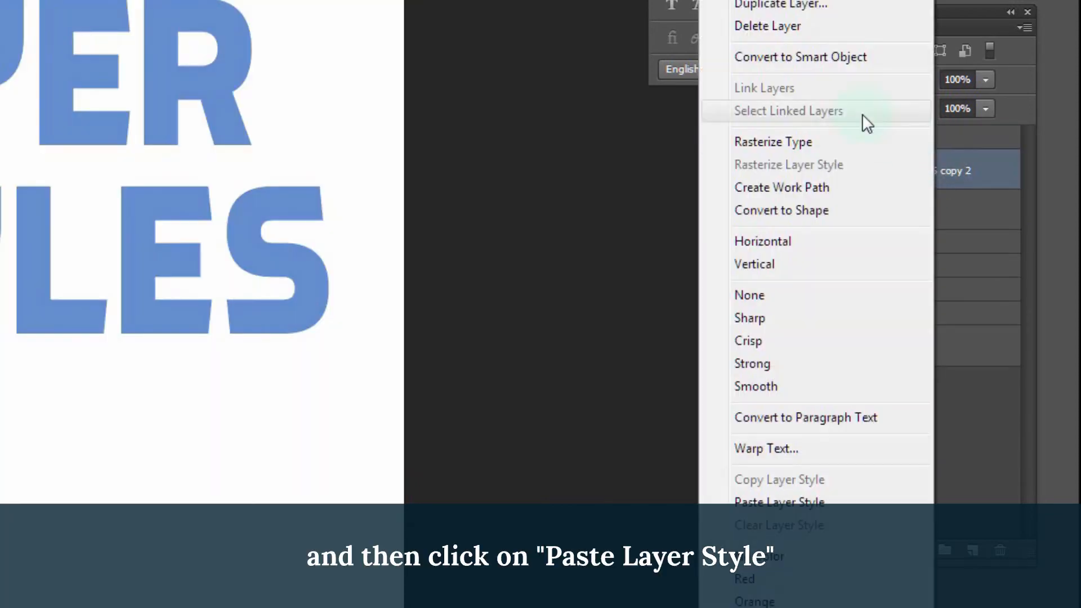
pyautogui.click(773, 502)
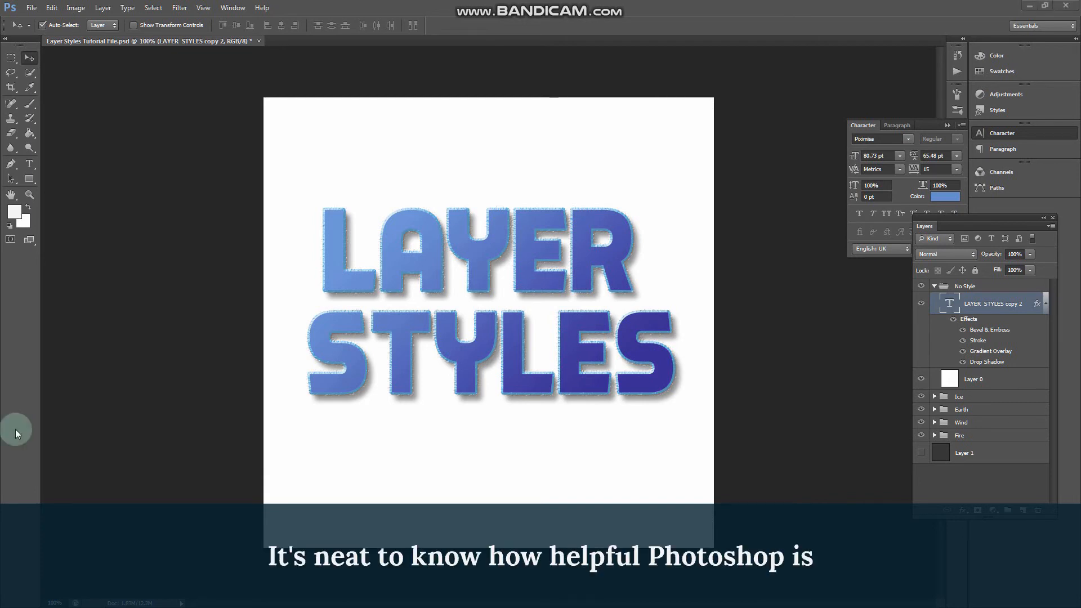
# Collapse the No Style group and hide both the No Style and Ice groups to reveal the Earth version
pyautogui.click(933, 287)
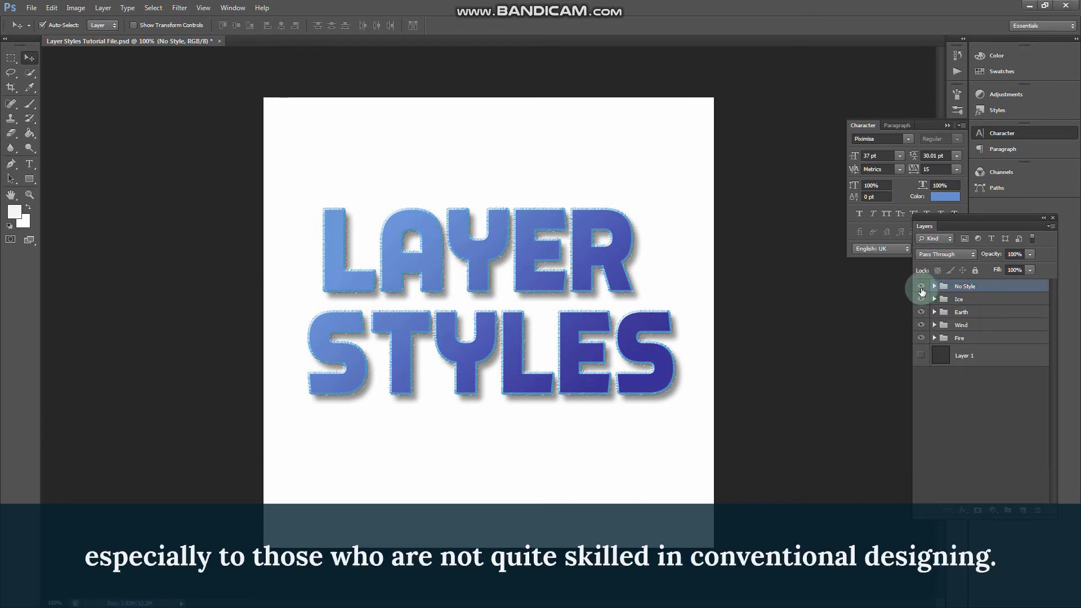
pyautogui.click(922, 287)
pyautogui.click(921, 300)
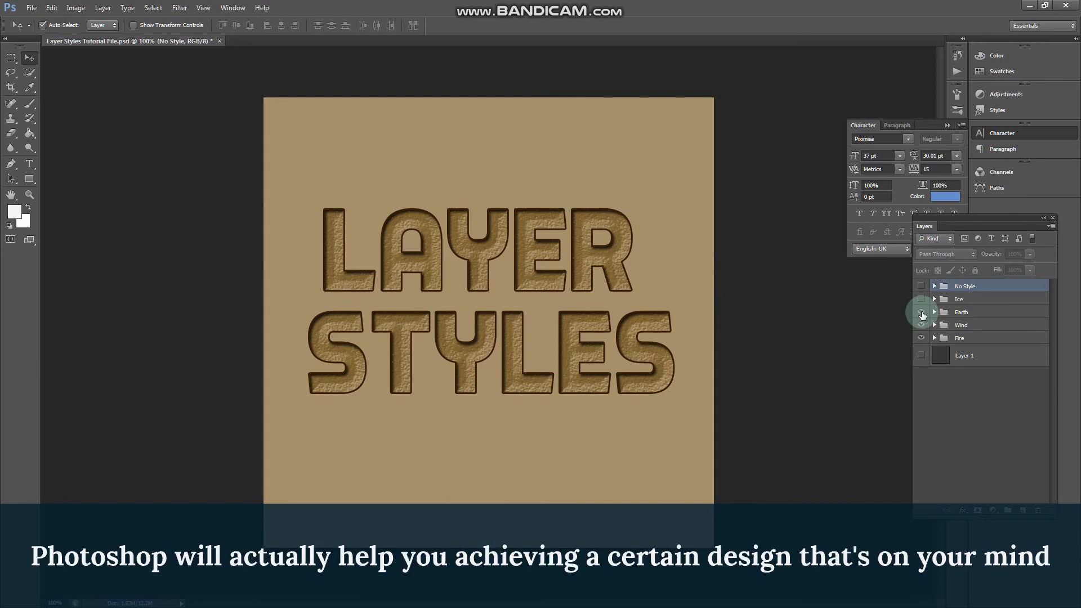
# Hide the Earth and Wind groups and expand the Fire group to examine its text layer's effects
pyautogui.click(922, 313)
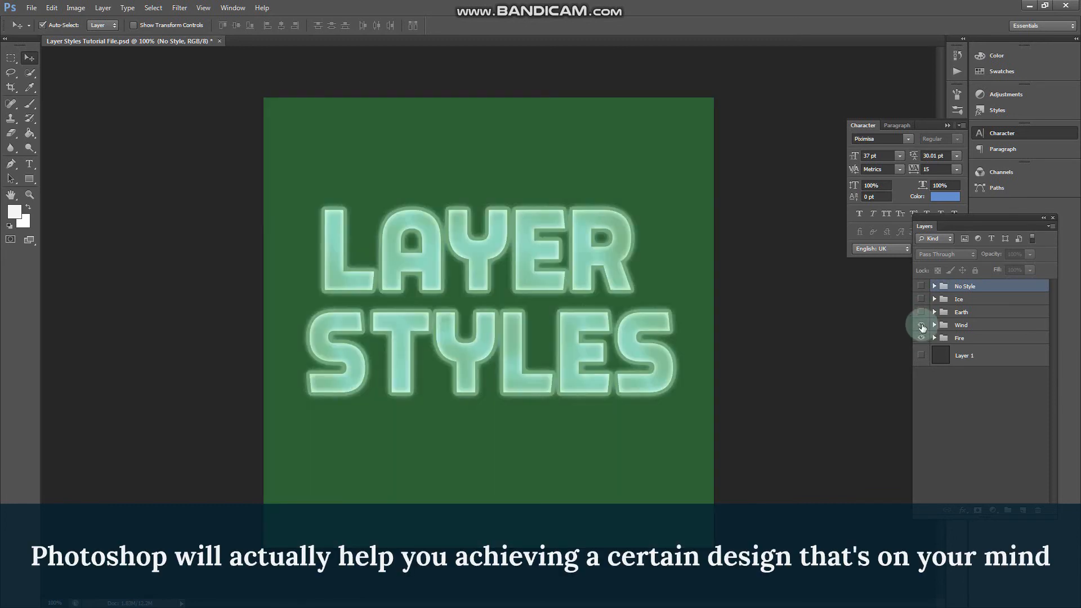
pyautogui.click(921, 326)
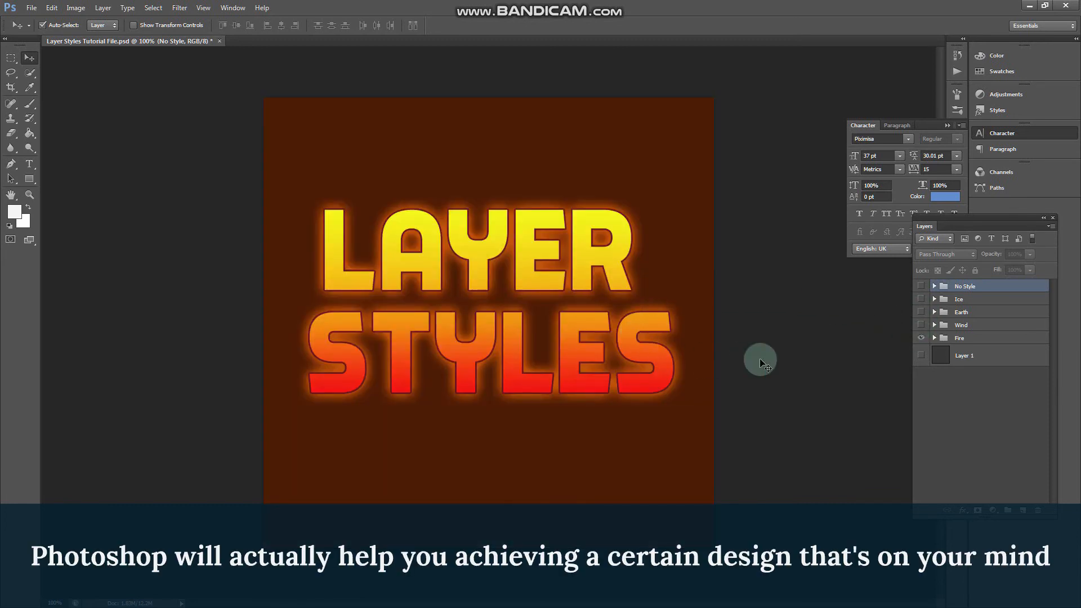
pyautogui.click(935, 338)
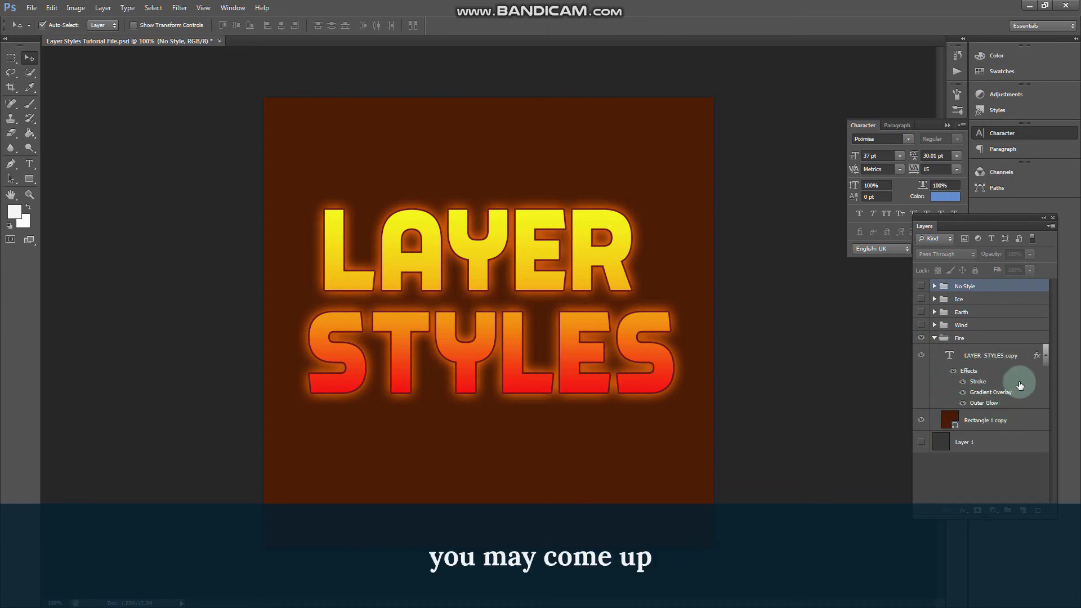
# Show the Wind group, expand it to examine its text layer's effects, and collapse the Wind and Fire groups
pyautogui.click(920, 325)
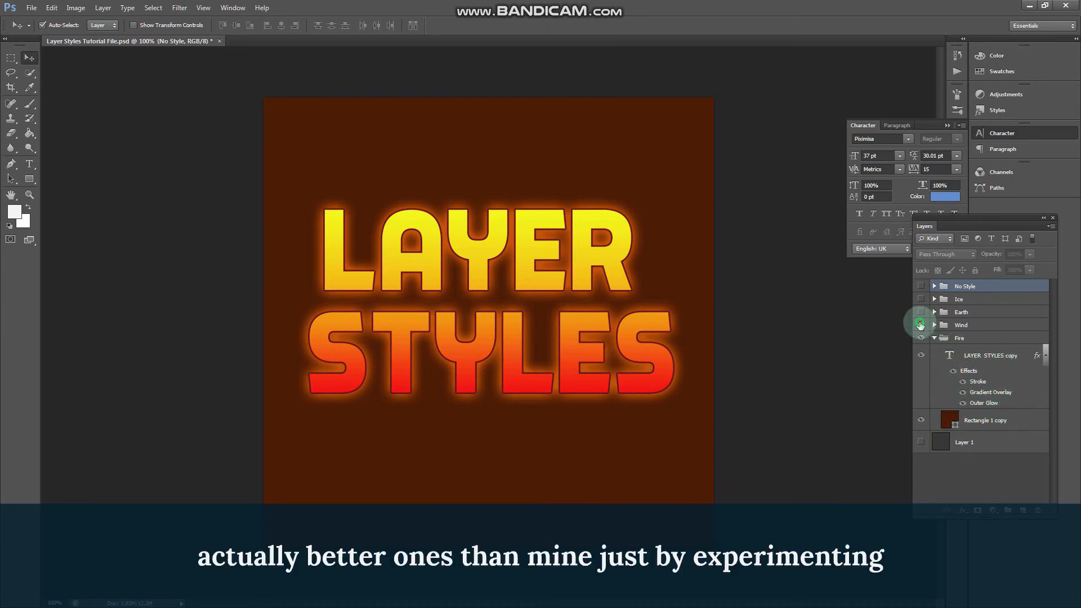
pyautogui.click(935, 324)
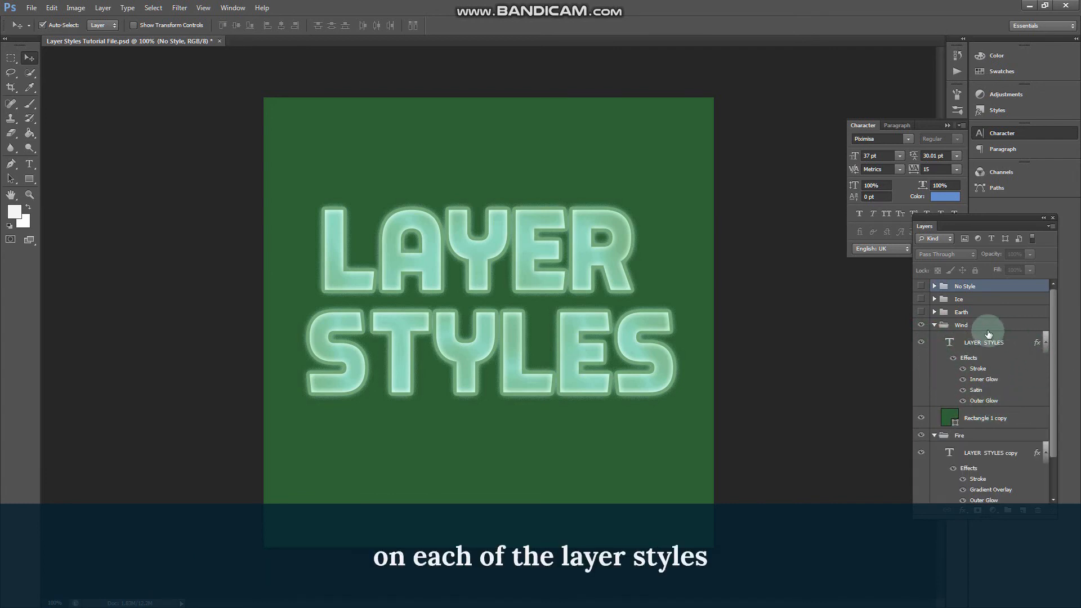
pyautogui.click(934, 325)
pyautogui.click(935, 339)
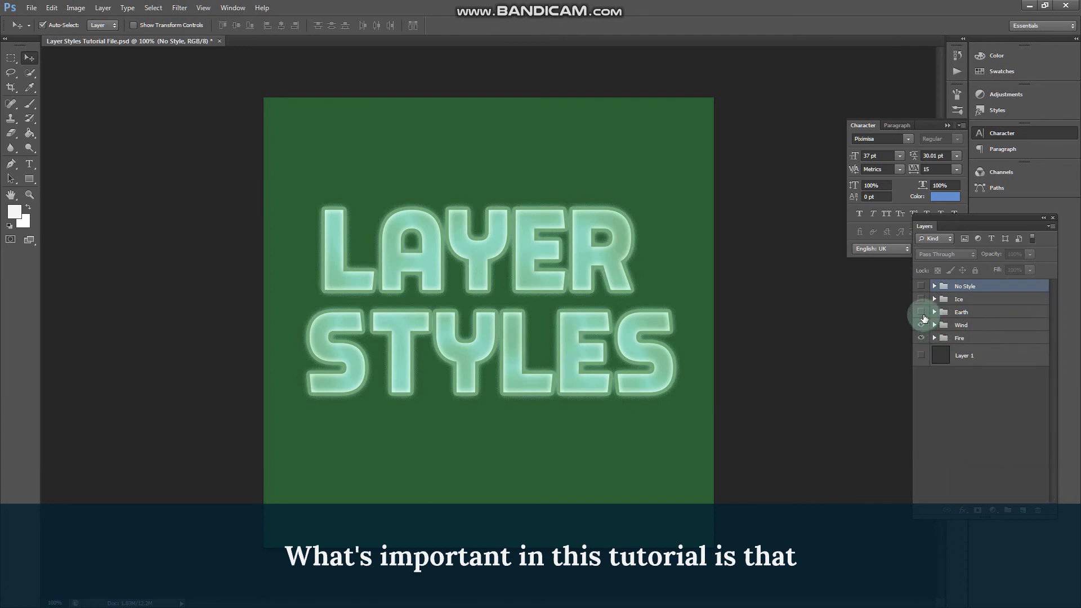
# Show the Earth group, expand it to examine its text layer's effects, and collapse it
pyautogui.click(922, 312)
pyautogui.click(935, 313)
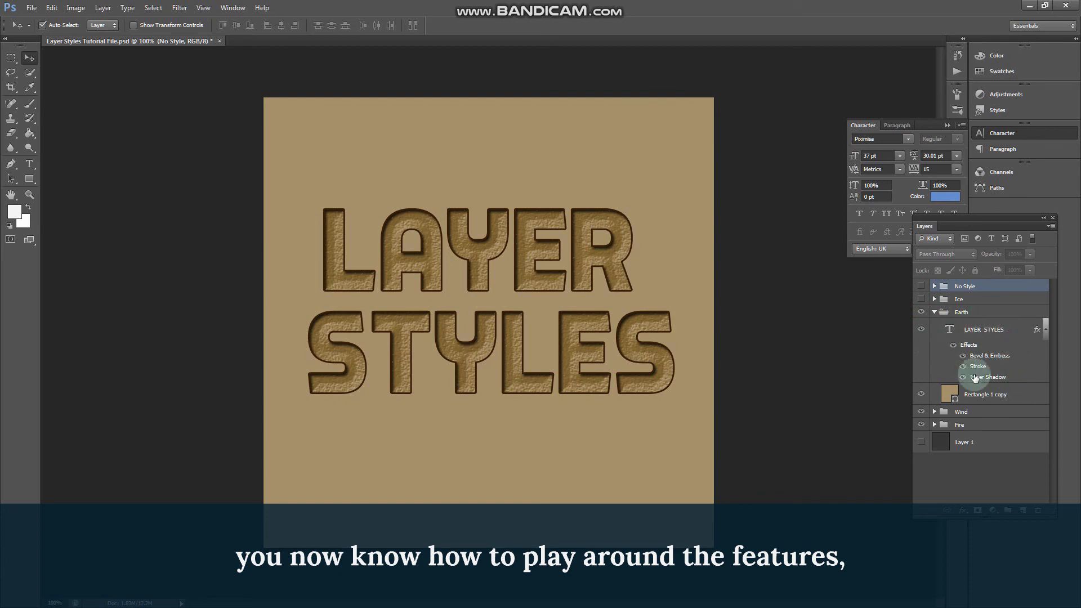
pyautogui.click(935, 313)
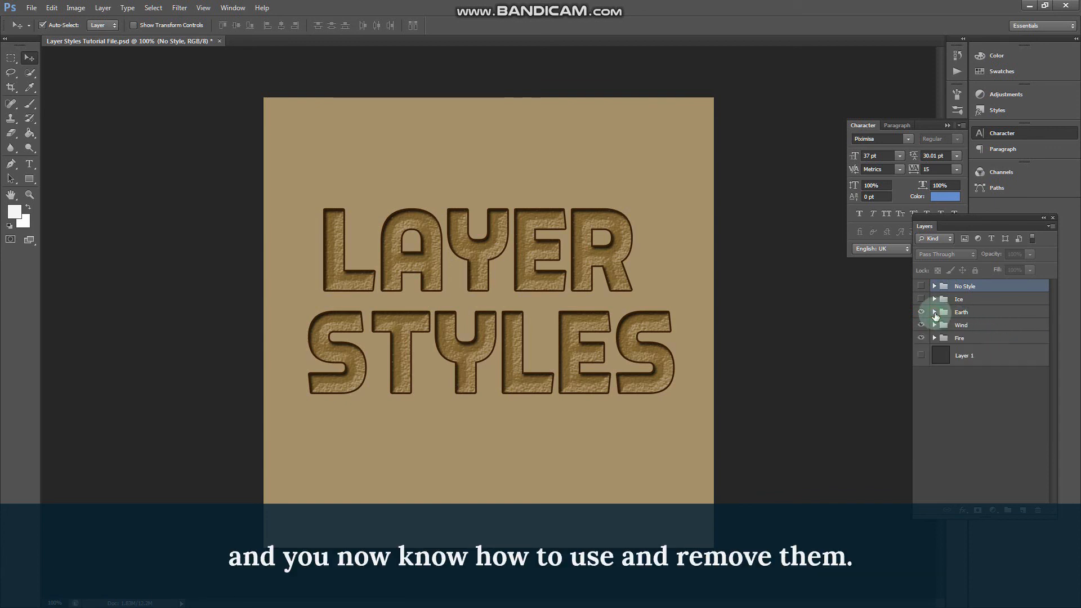